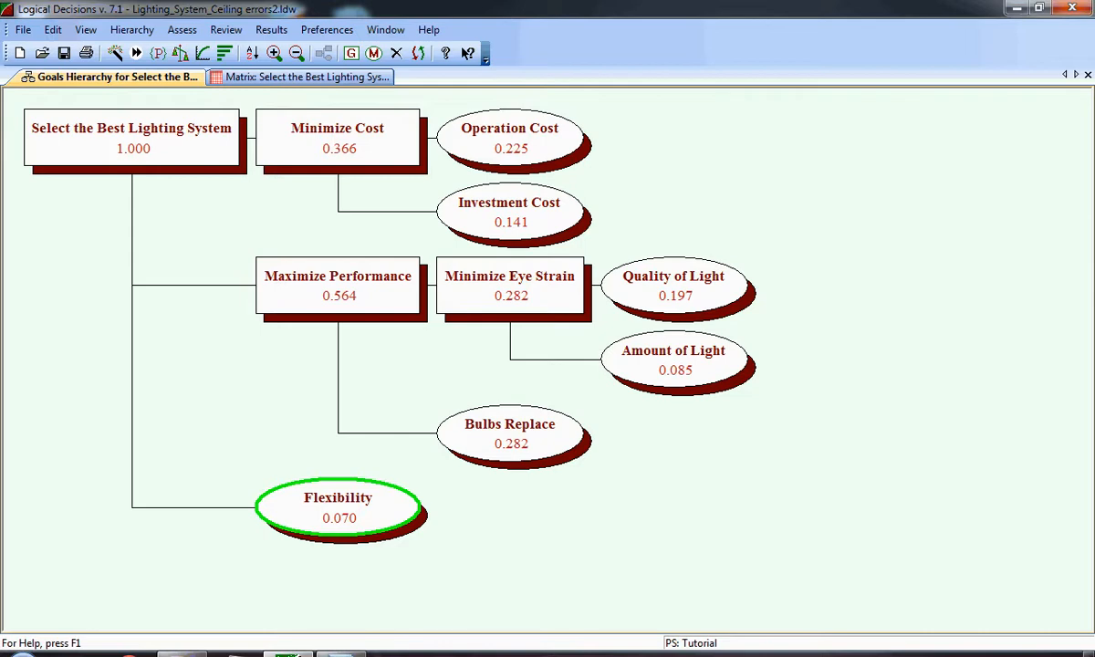
Step: Show the Results Matrix of alternative scores for the Tutorial preference set
{"action": "left_click", "coordinate": [306, 76]}
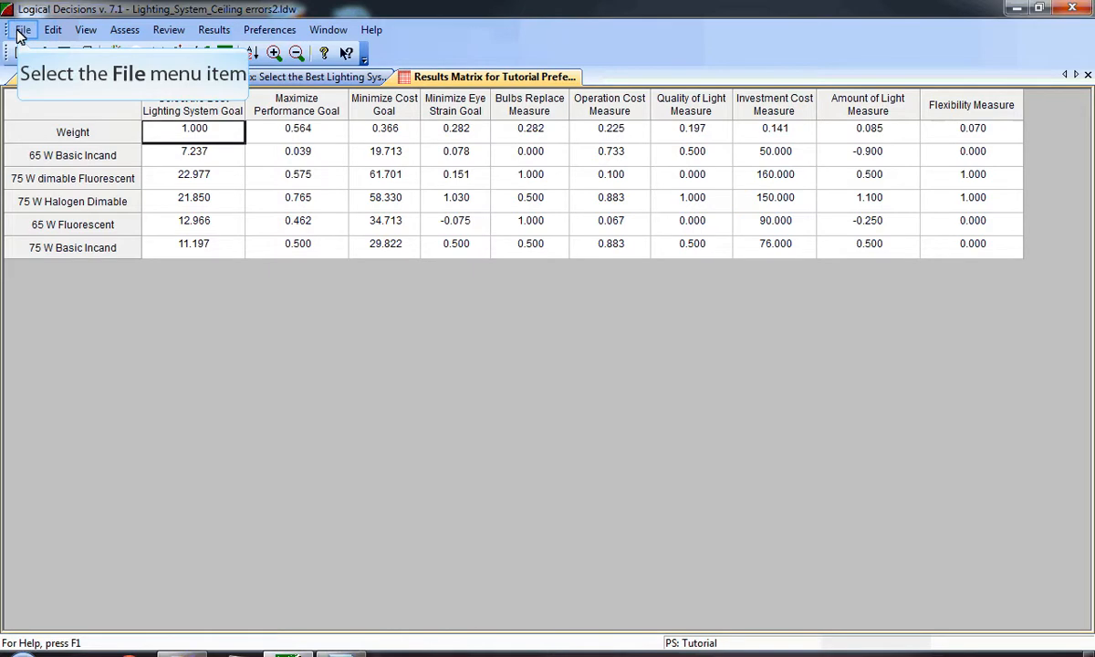
Step: Bring up the Save Window choices for the results matrix from the File menu
{"action": "left_click", "coordinate": [23, 30]}
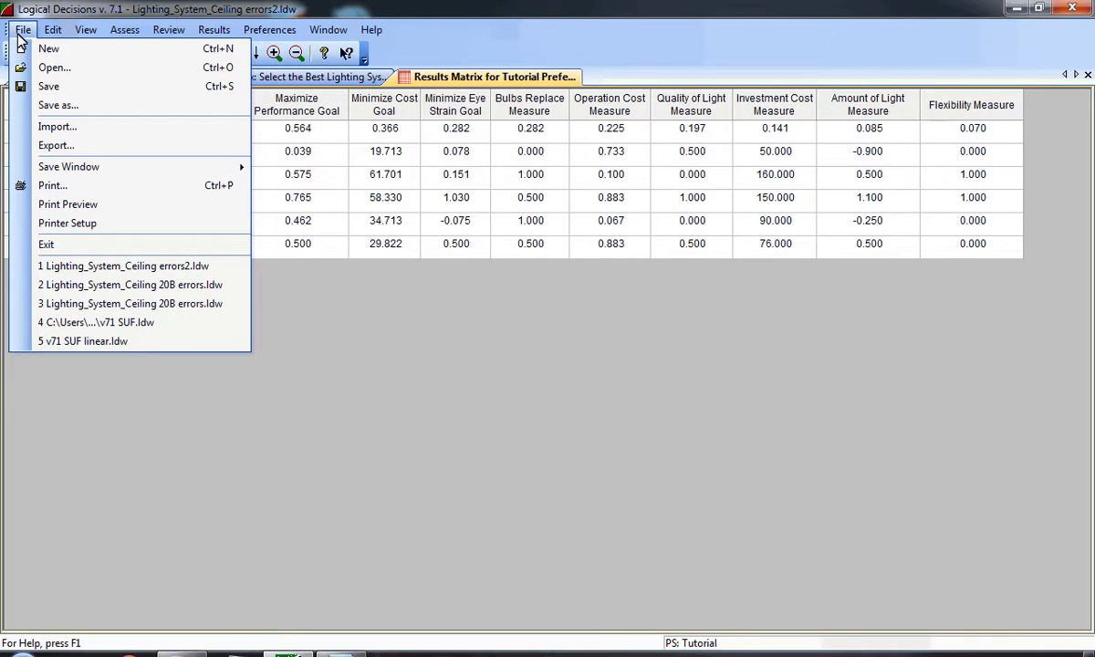
{"action": "mouse_move", "coordinate": [69, 167]}
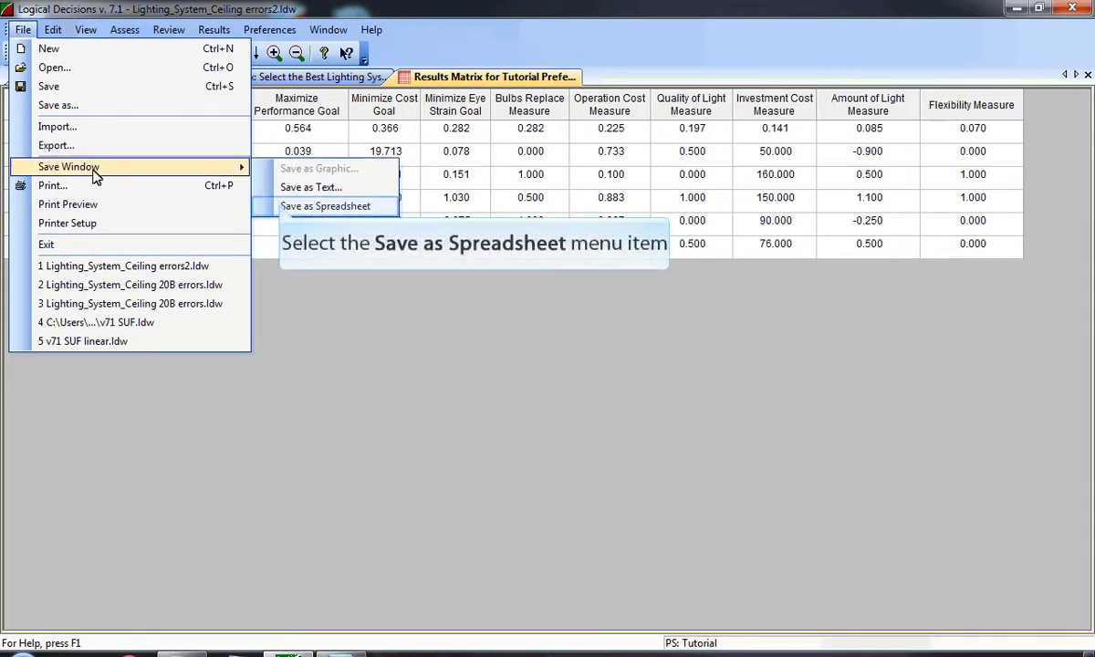
Step: Save the results matrix as spreadsheet errors.xls and review flagged Amount of Light scores in Excel
{"action": "left_click", "coordinate": [325, 205]}
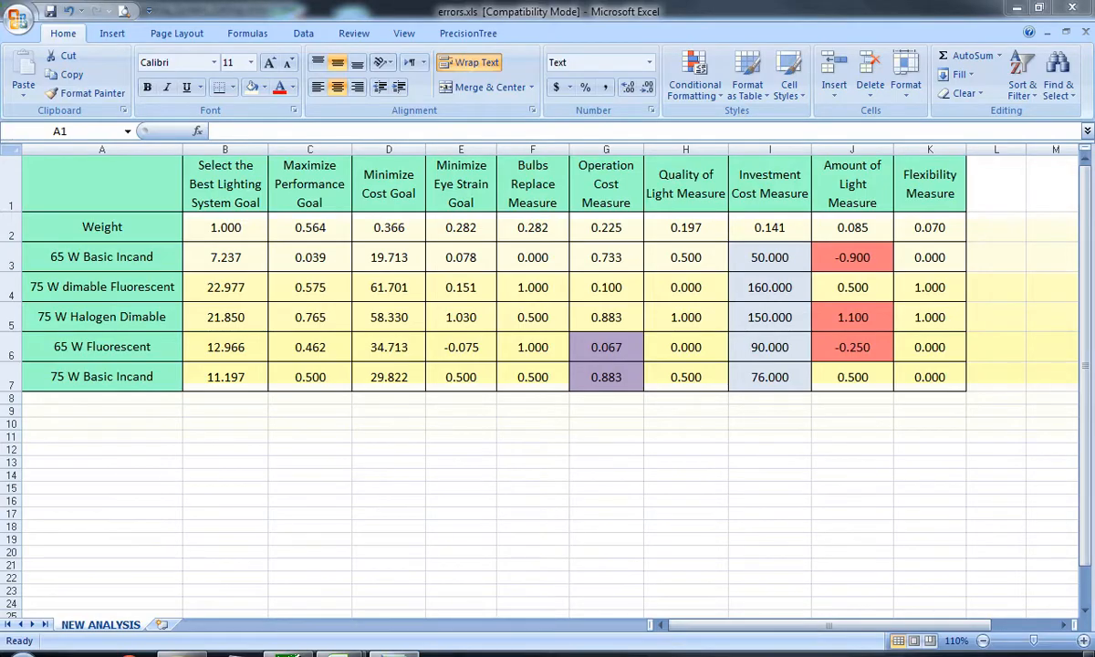